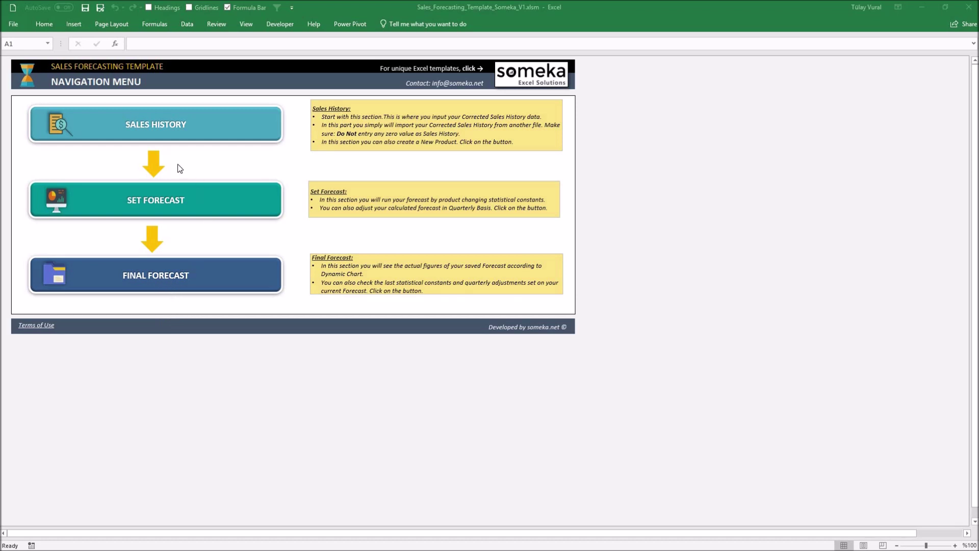
Open the Sales History Data sheet, go to the first empty row below the products, and unlock the data
{"action": "left_click", "coordinate": [170, 130]}
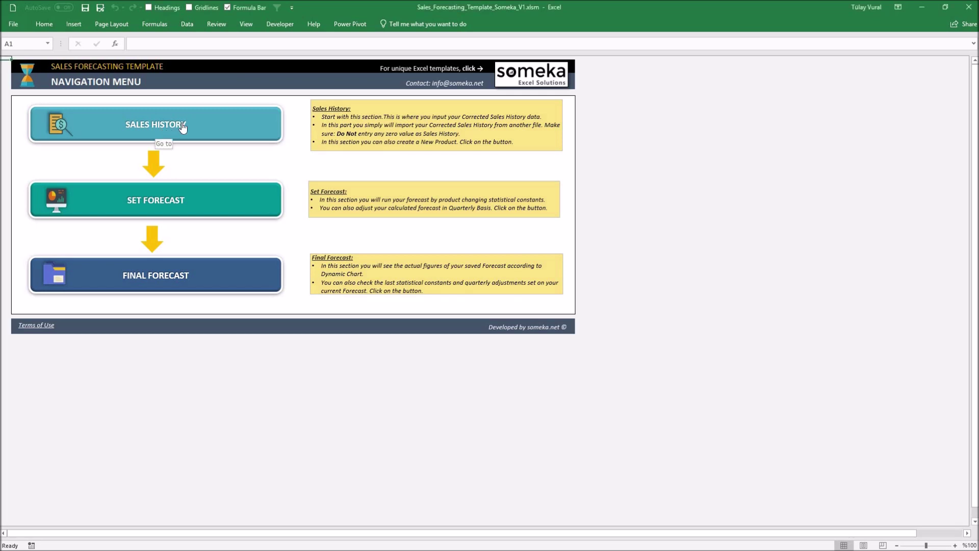
{"action": "left_click", "coordinate": [183, 125]}
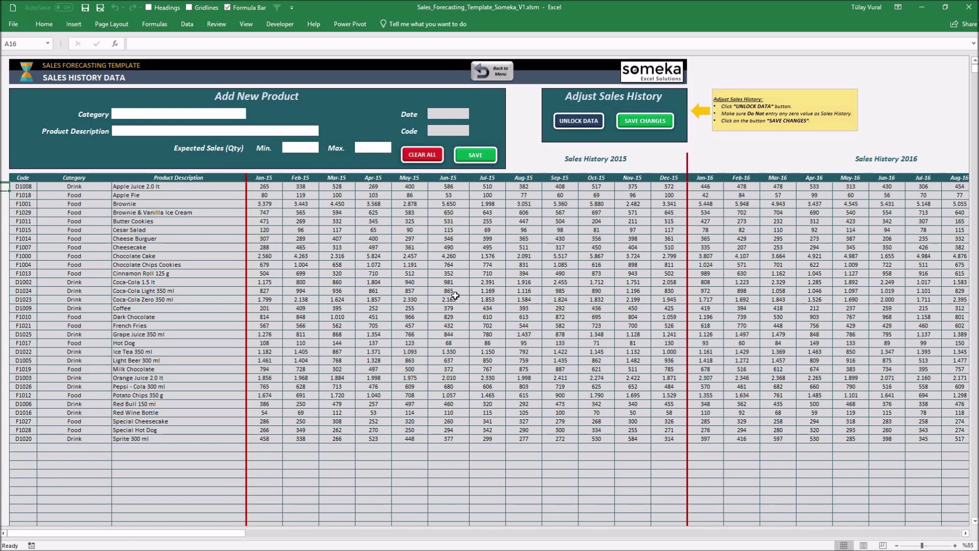
{"action": "left_click", "coordinate": [28, 447]}
{"action": "left_click", "coordinate": [76, 449]}
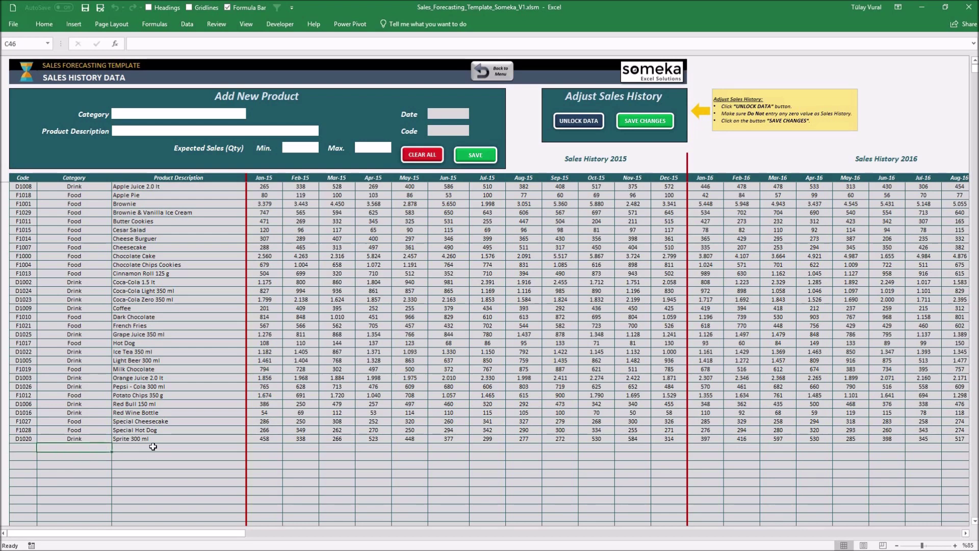
{"action": "key", "text": "Tab"}
{"action": "key", "text": "Tab"}
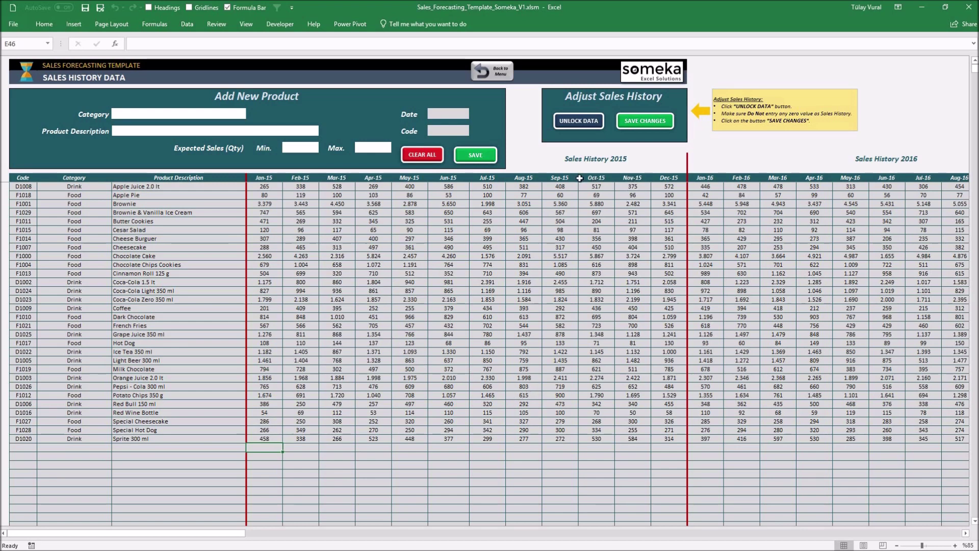
{"action": "left_click", "coordinate": [575, 124]}
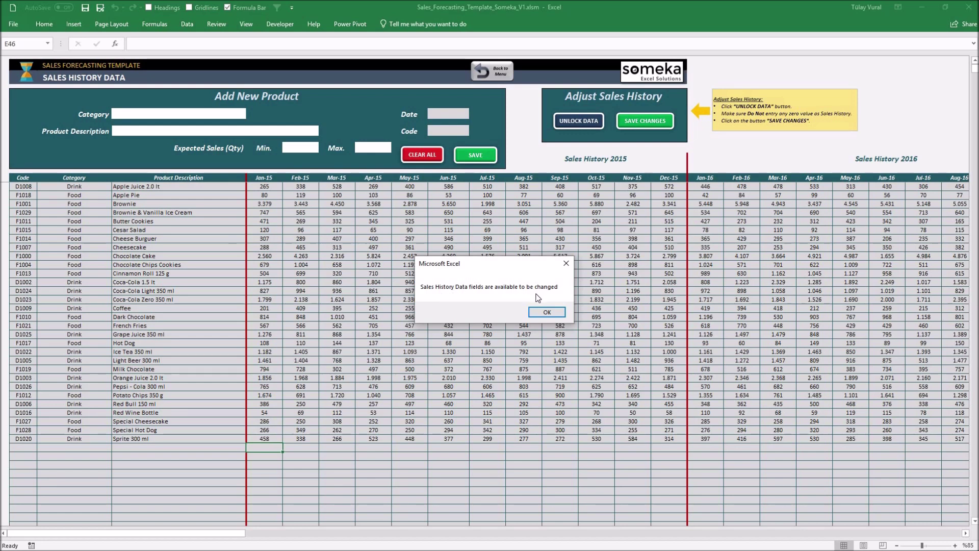
Dismiss the message confirming the sales history data is unlocked
{"action": "left_click", "coordinate": [547, 312]}
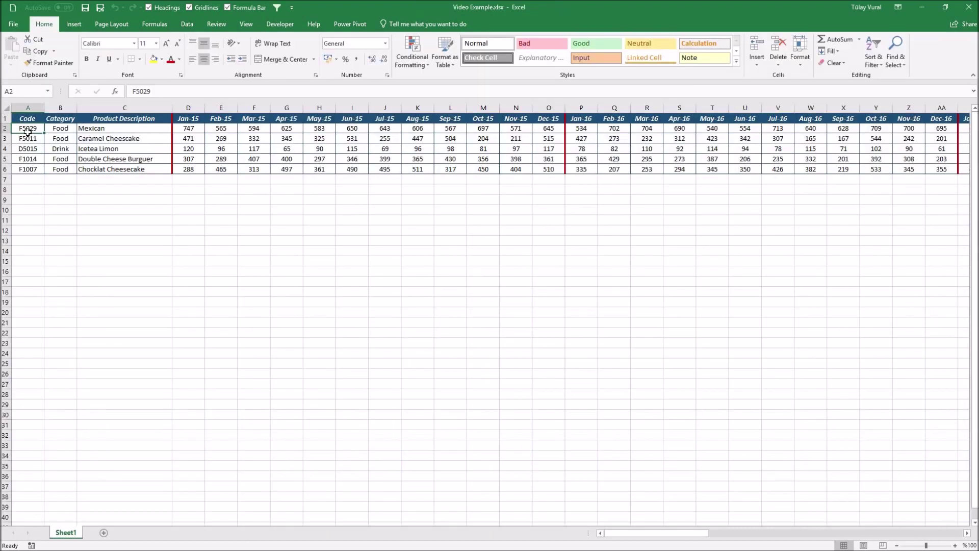
Copy the five product rows with all monthly sales from Video Example and paste them as values below Sprite 300 ml
{"action": "key", "text": "ctrl+shift+Down"}
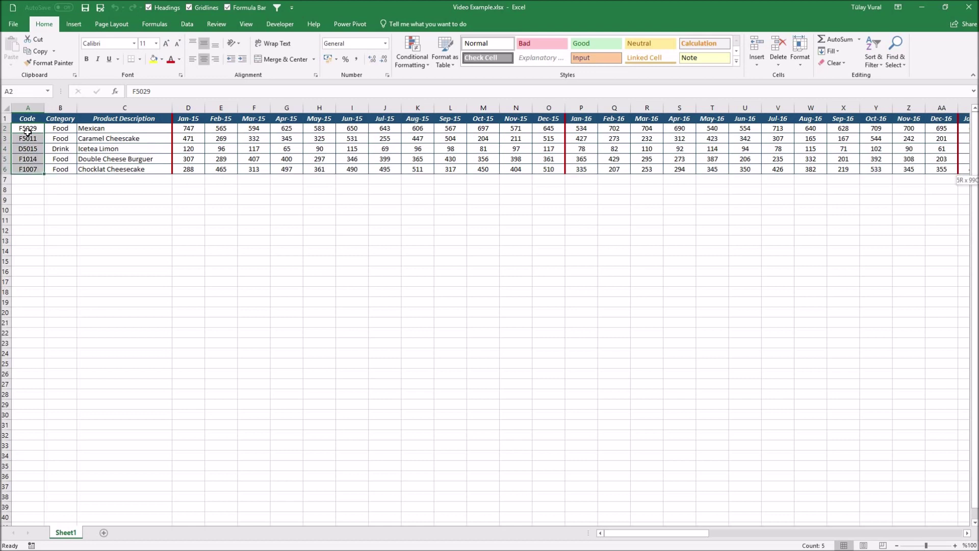
{"action": "key", "text": "ctrl+shift+Right"}
{"action": "key", "text": "ctrl+c"}
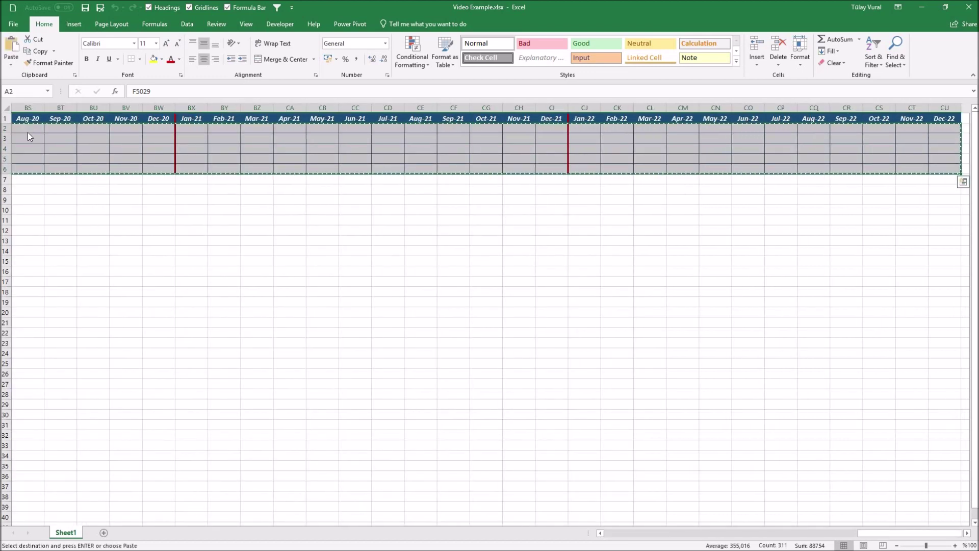
{"action": "key", "text": "alt+Tab"}
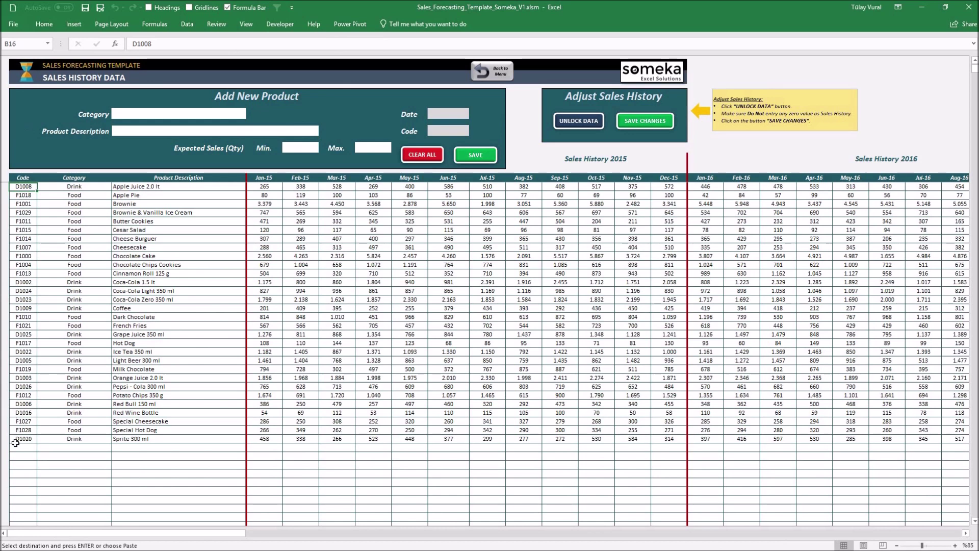
{"action": "left_click", "coordinate": [26, 447]}
{"action": "key", "text": "ctrl+alt+v"}
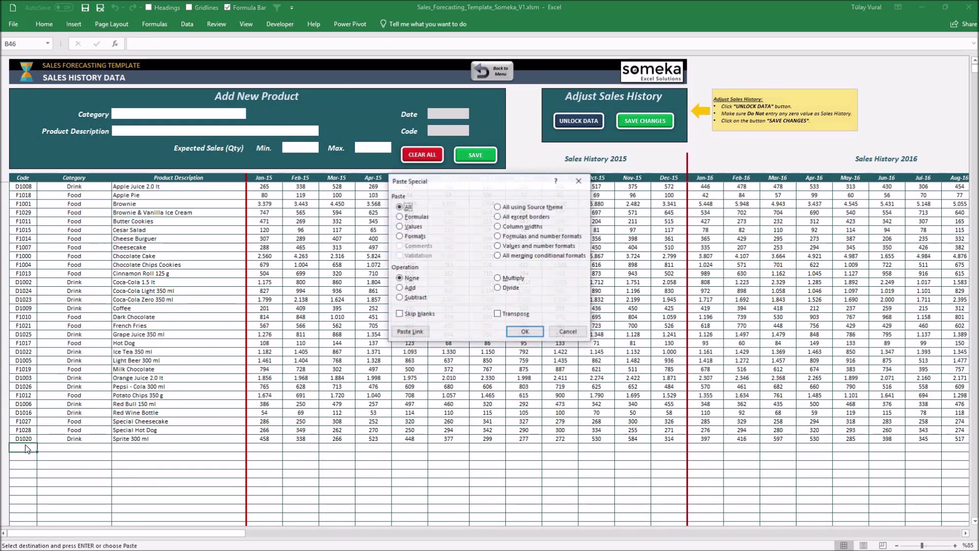
{"action": "key", "text": "v"}
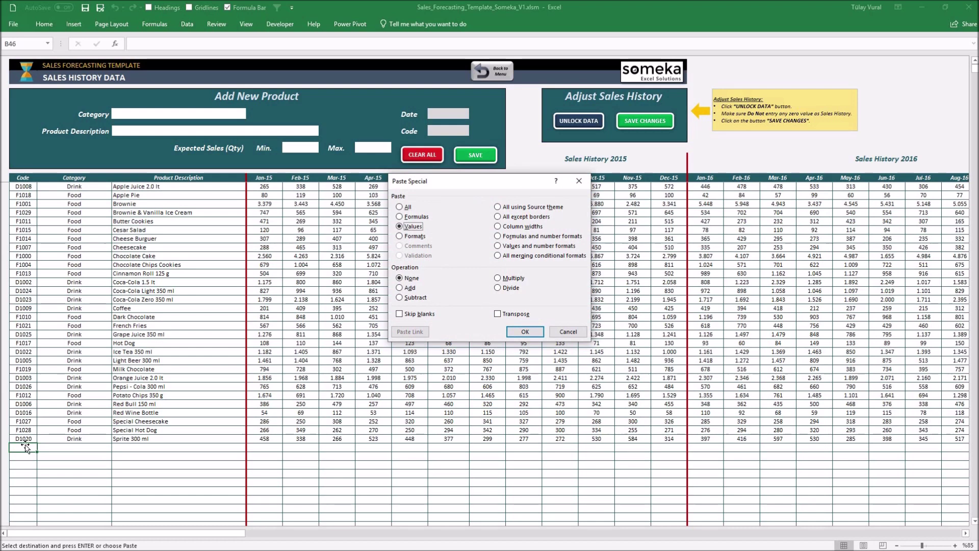
{"action": "key", "text": "Return"}
{"action": "left_click", "coordinate": [448, 291]}
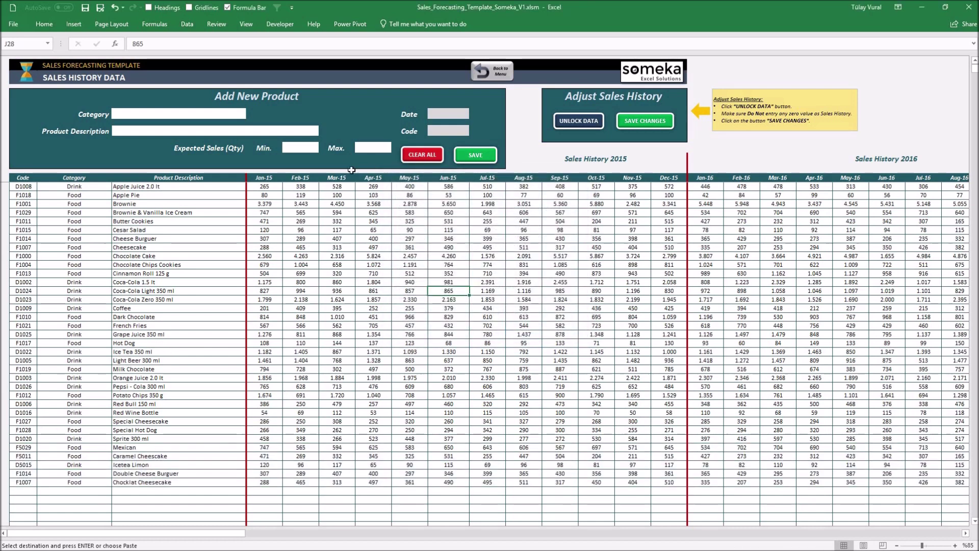
{"action": "left_click", "coordinate": [174, 114]}
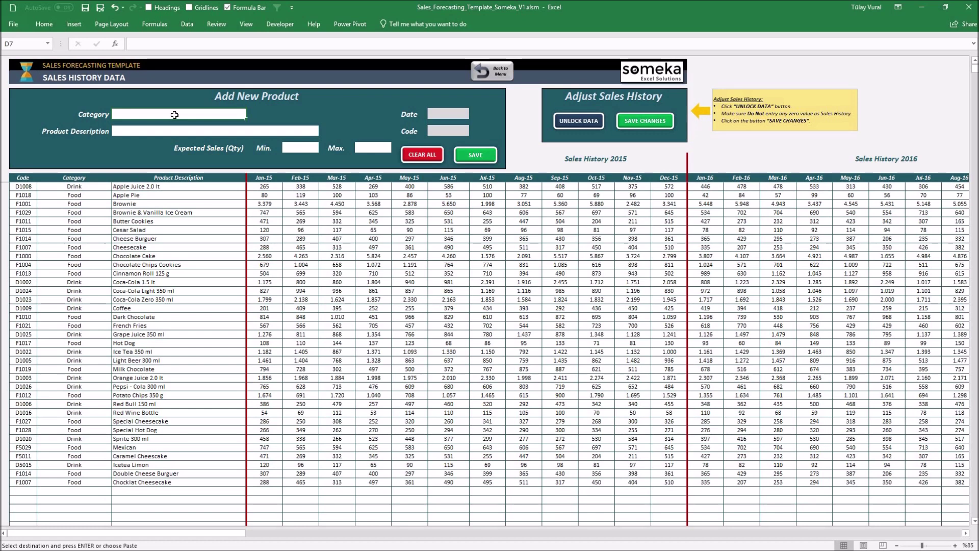
Enter category Food and product description Raisin Pie in the Add New Product form
{"action": "type", "text": "Food"}
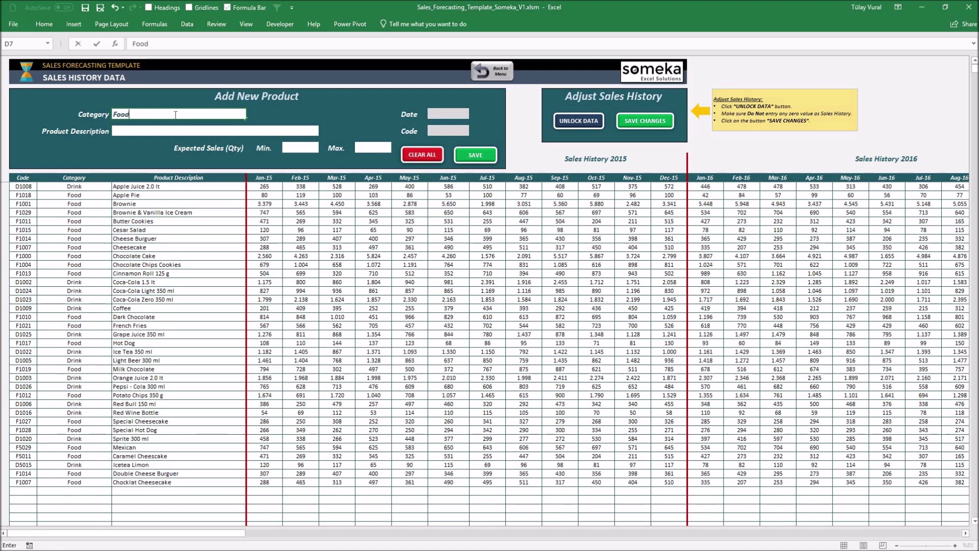
{"action": "key", "text": "Return"}
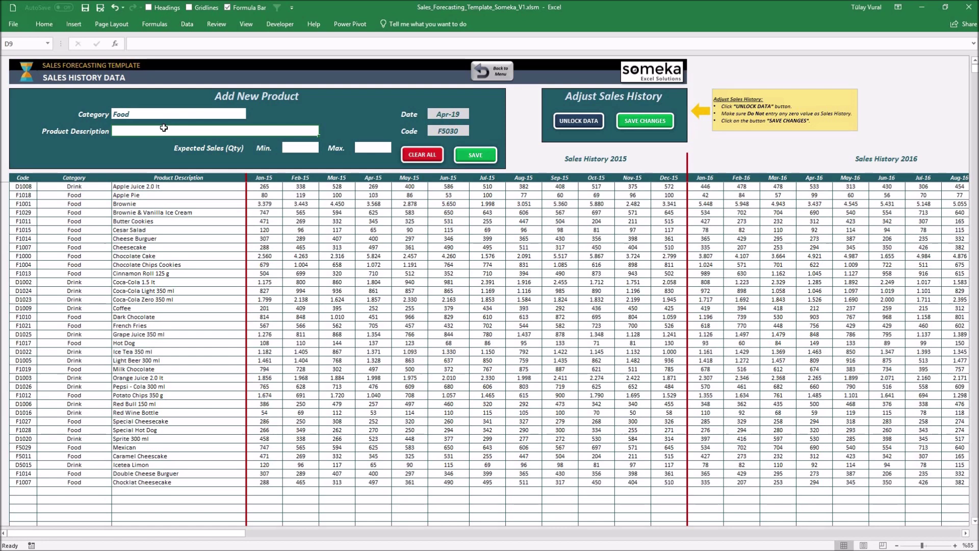
{"action": "type", "text": "Raisin Pie"}
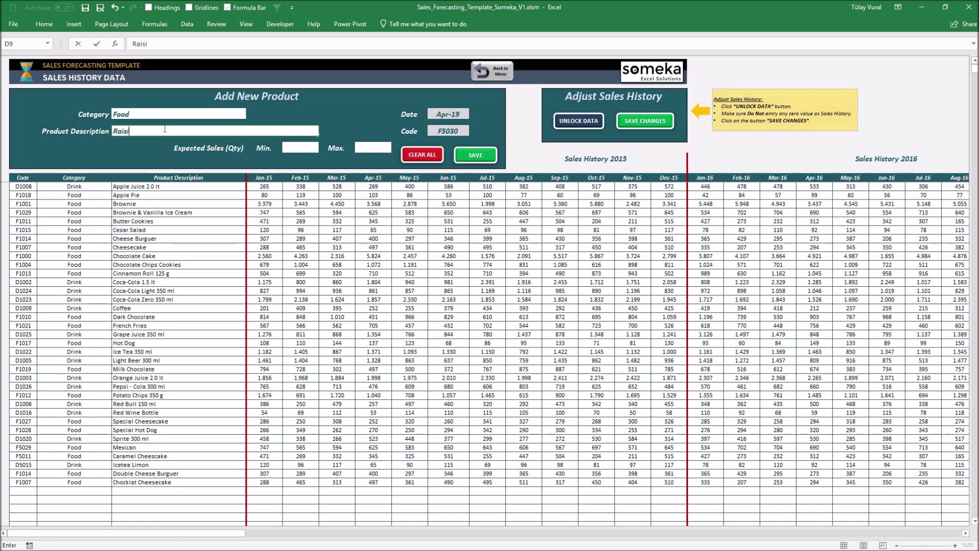
{"action": "key", "text": "Return"}
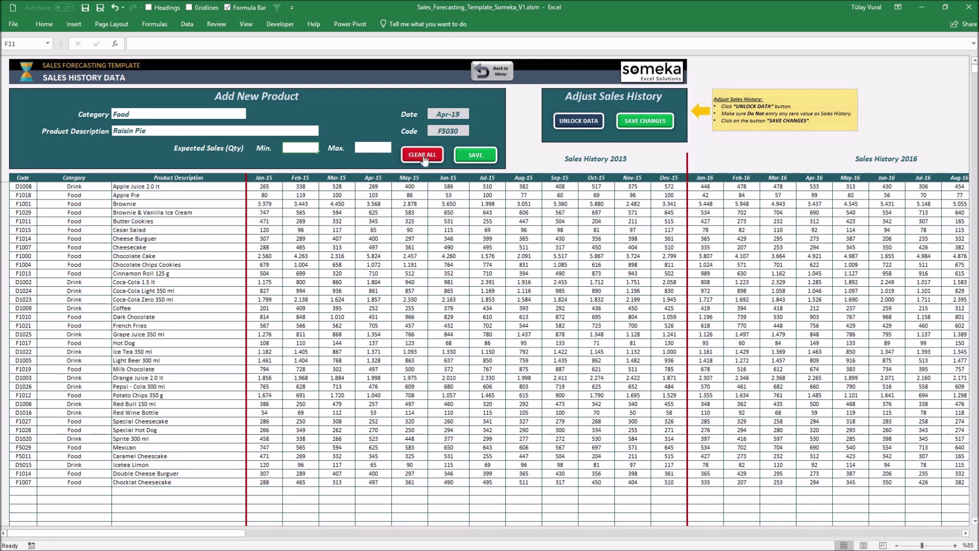
Save Raisin Pie as a new product with minimum expected sales 50 and maximum 100
{"action": "left_click", "coordinate": [477, 154]}
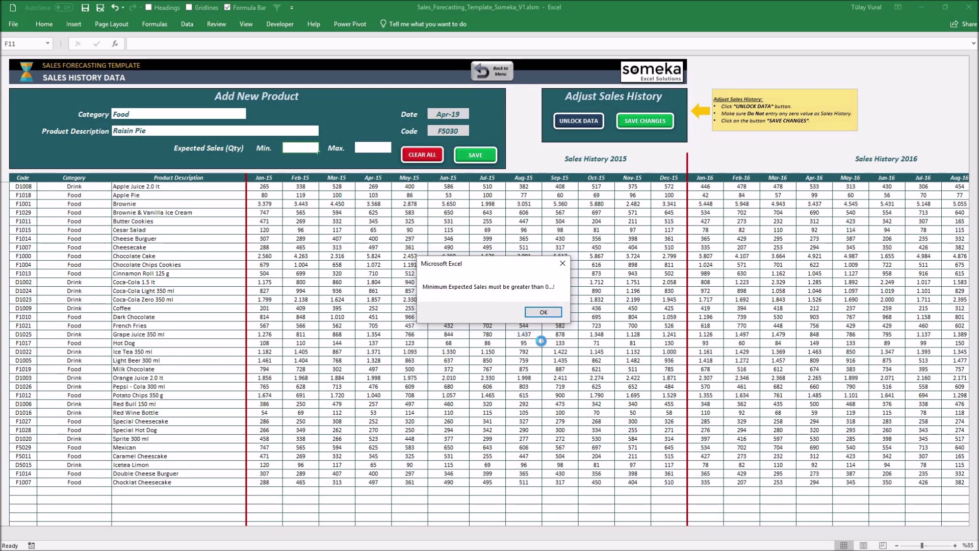
{"action": "left_click", "coordinate": [543, 311]}
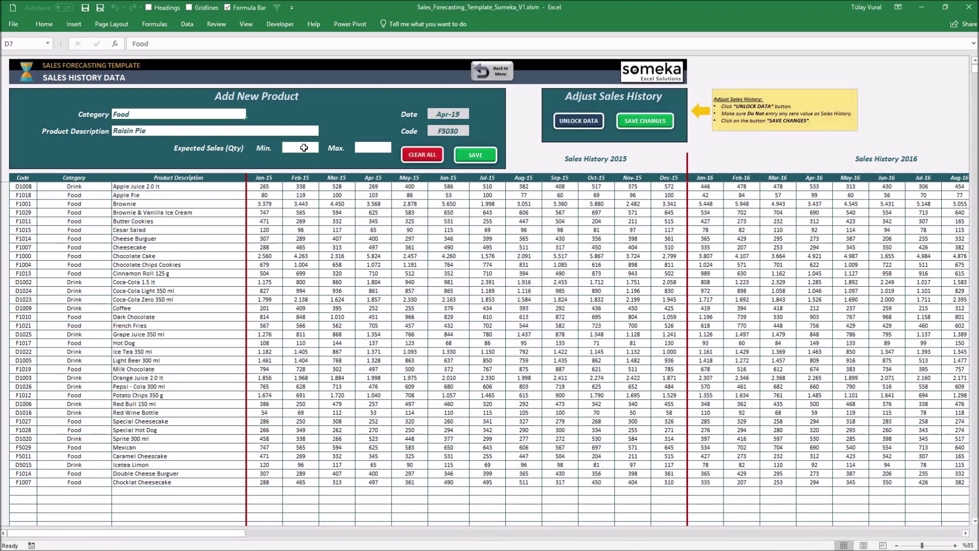
{"action": "left_click", "coordinate": [305, 148]}
{"action": "type", "text": "50"}
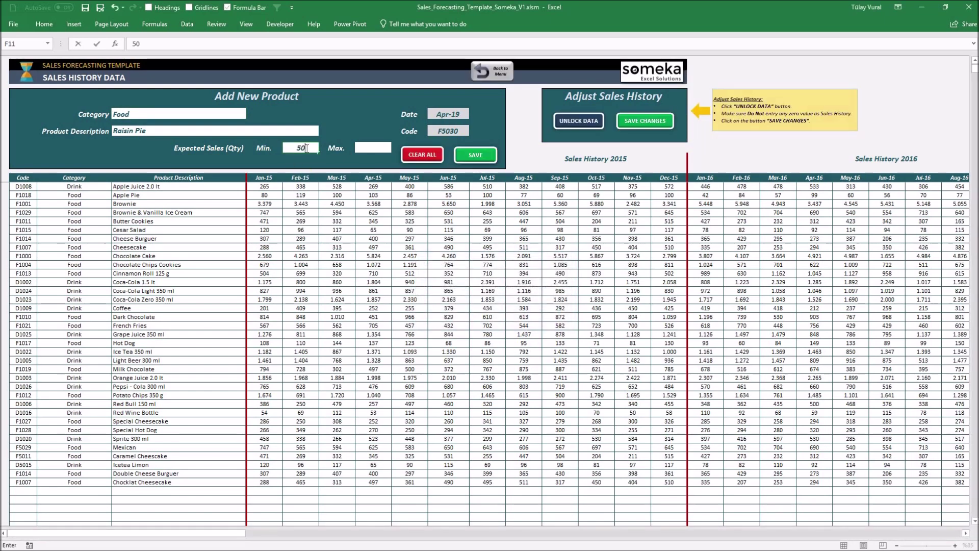
{"action": "key", "text": "Tab"}
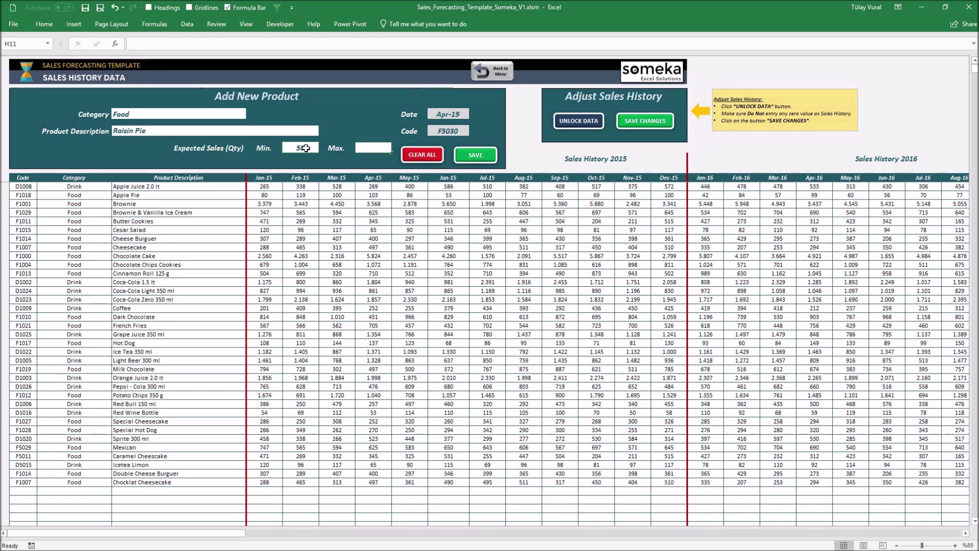
{"action": "type", "text": "100"}
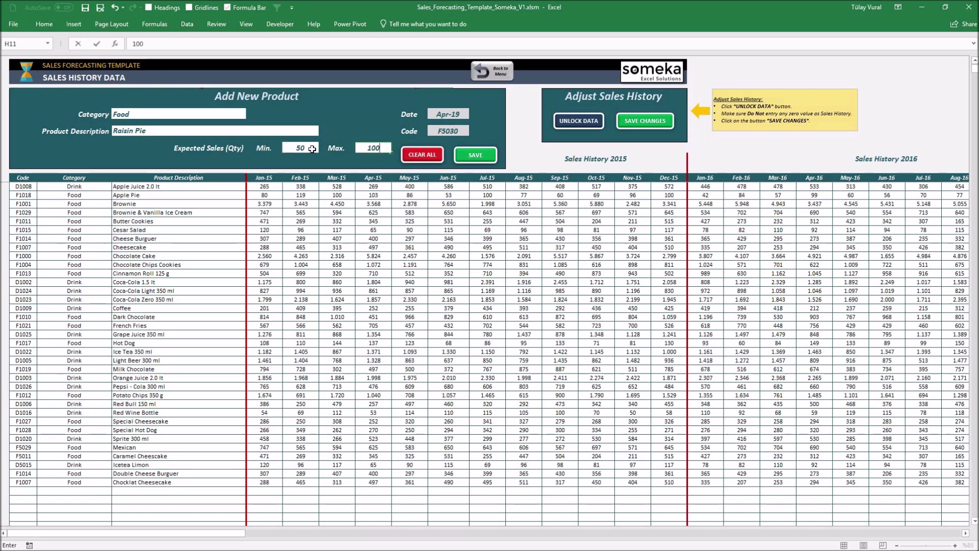
{"action": "left_click", "coordinate": [473, 156]}
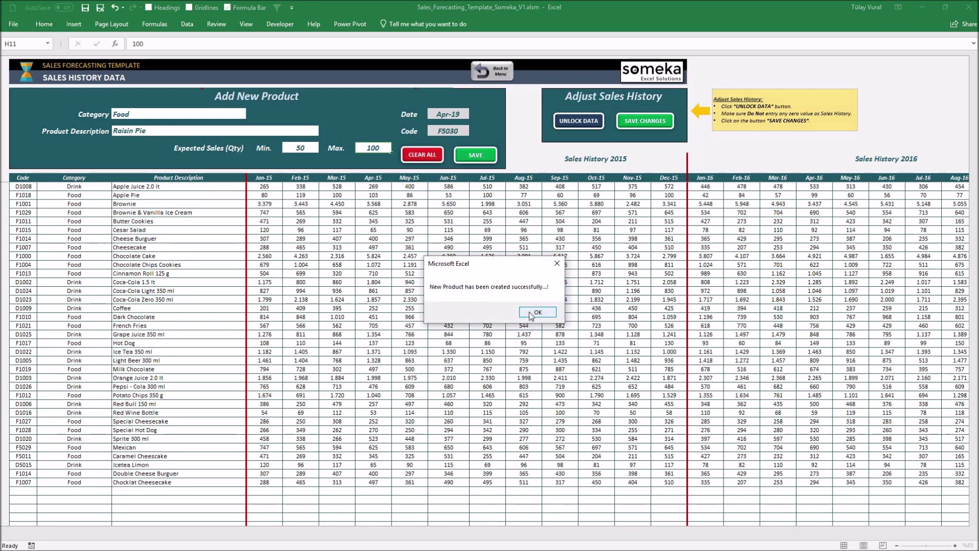
{"action": "key", "text": "Return"}
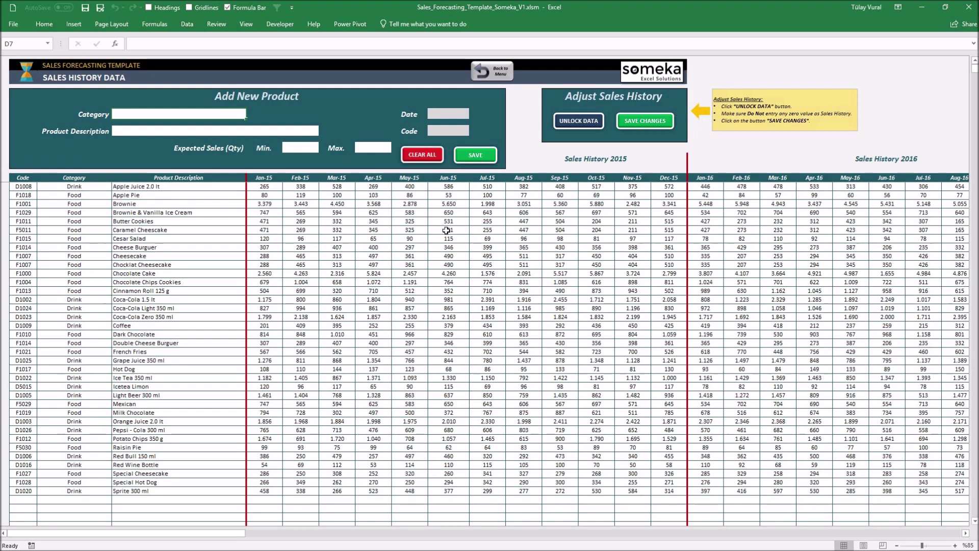
Select Raisin Pie's Jan-15 to Jun-15 sales figures to check their sum, then clear the selection
{"action": "scroll", "coordinate": [265, 462], "scroll_direction": "down", "scroll_amount": 2}
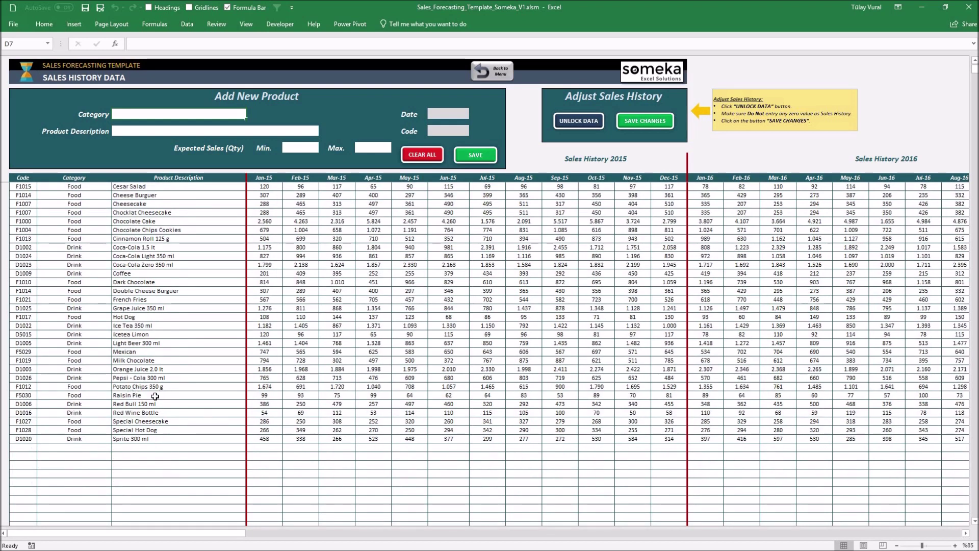
{"action": "left_click_drag", "start_coordinate": [265, 395], "coordinate": [632, 396]}
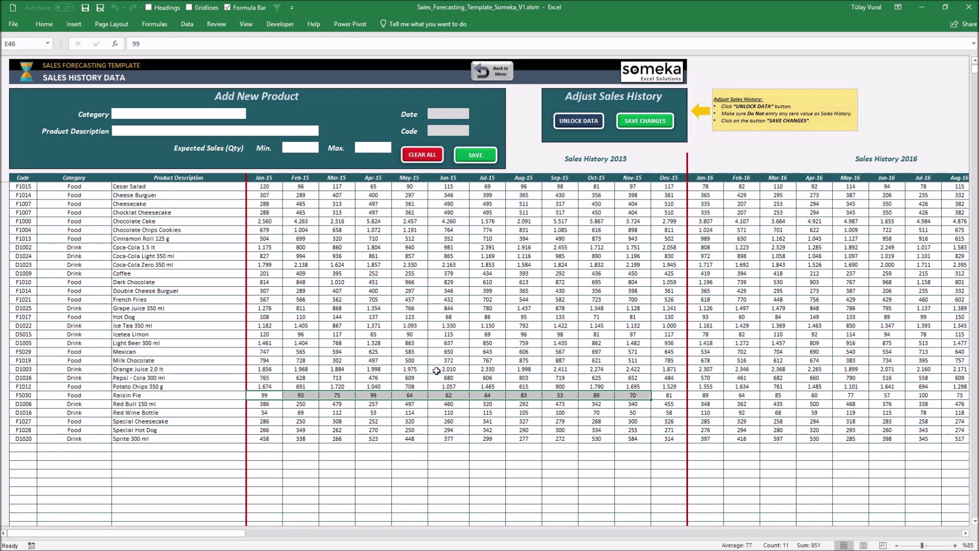
{"action": "scroll", "coordinate": [303, 354], "scroll_direction": "up", "scroll_amount": 2}
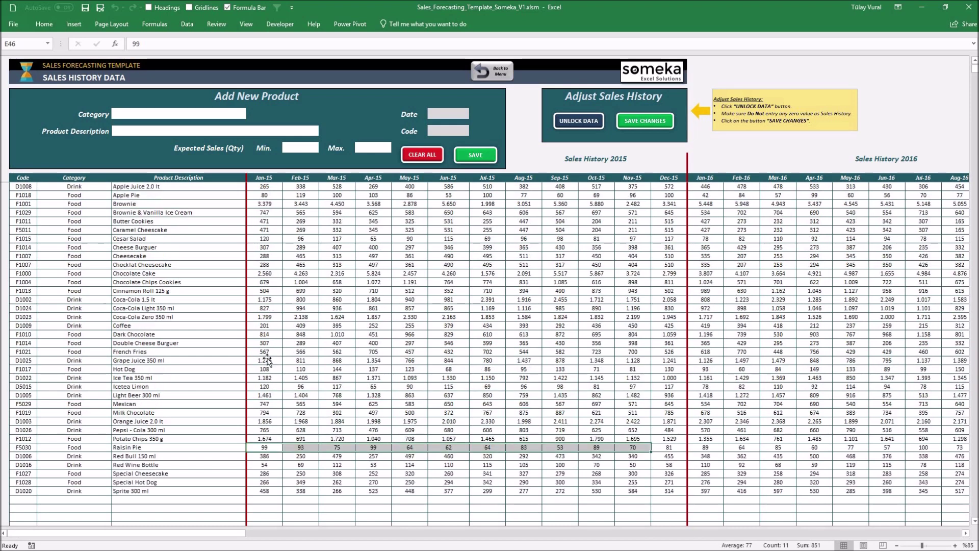
{"action": "left_click", "coordinate": [266, 360]}
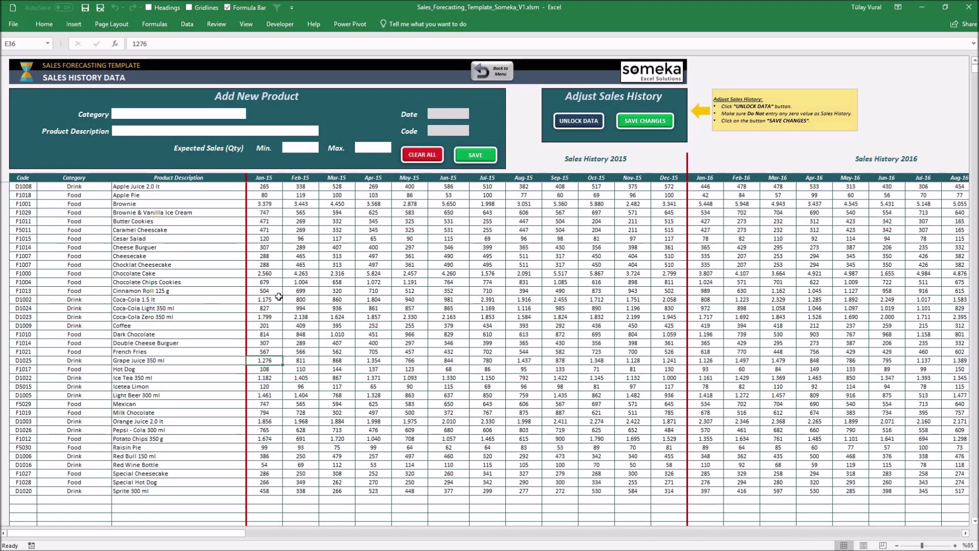
Go to the forecast-setting sheet and choose Raisin Pie (F5030) as the product to forecast
{"action": "left_click", "coordinate": [481, 74]}
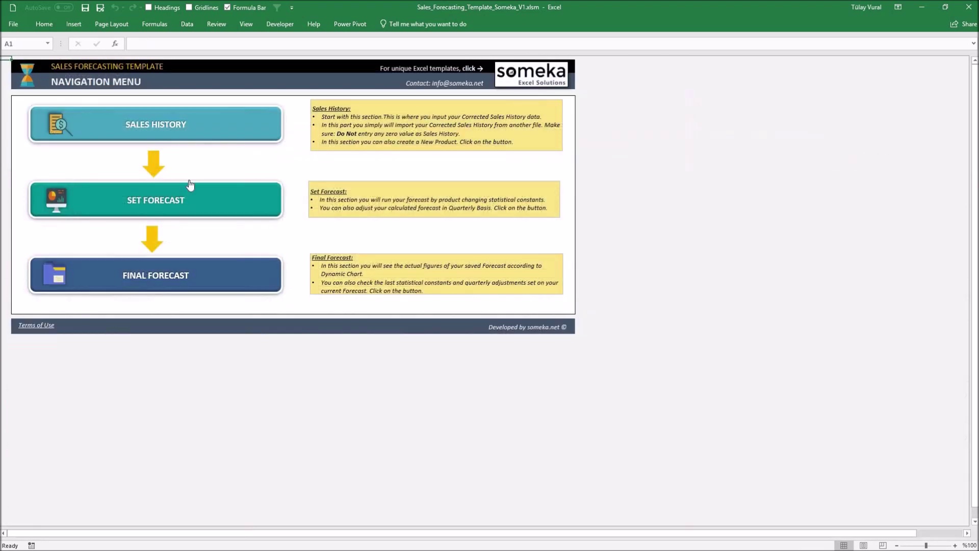
{"action": "left_click", "coordinate": [178, 200]}
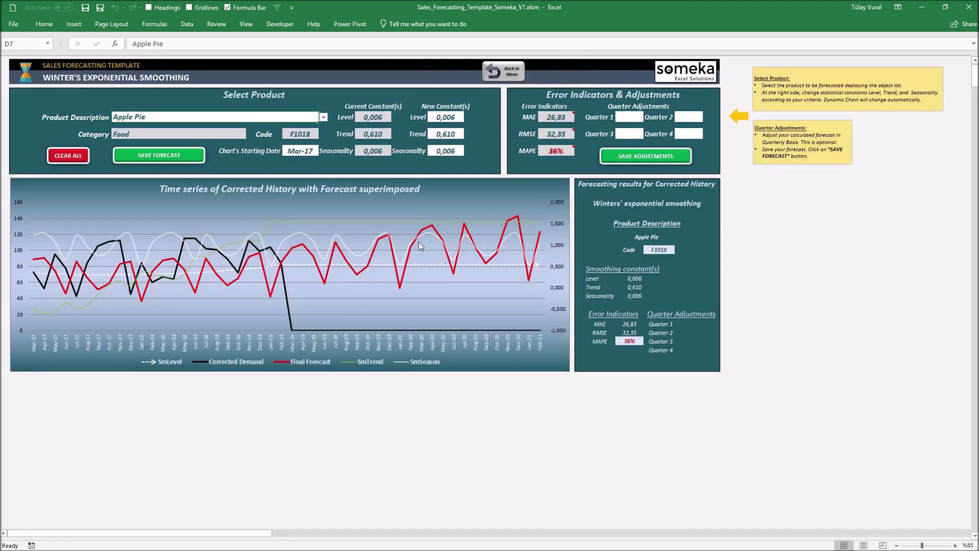
{"action": "left_click", "coordinate": [323, 118]}
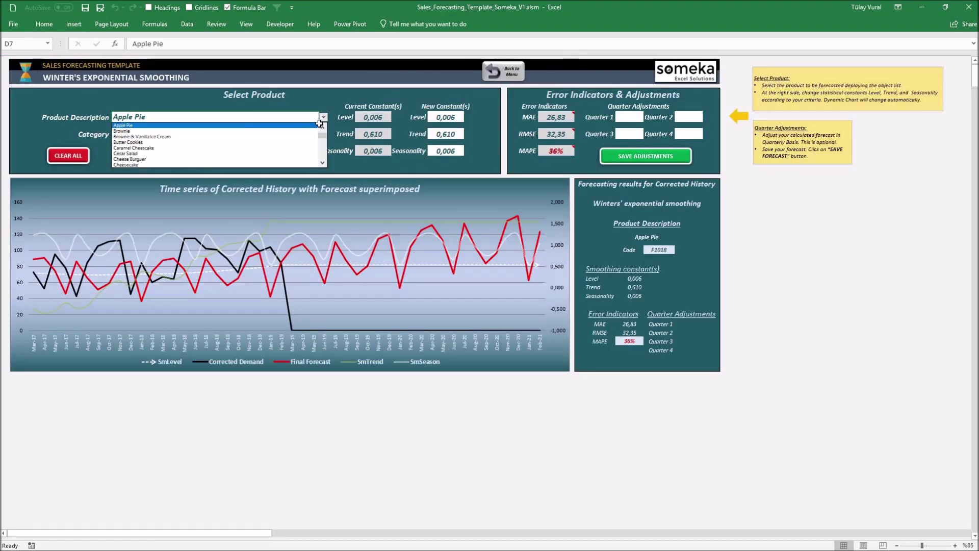
{"action": "left_click", "coordinate": [322, 162]}
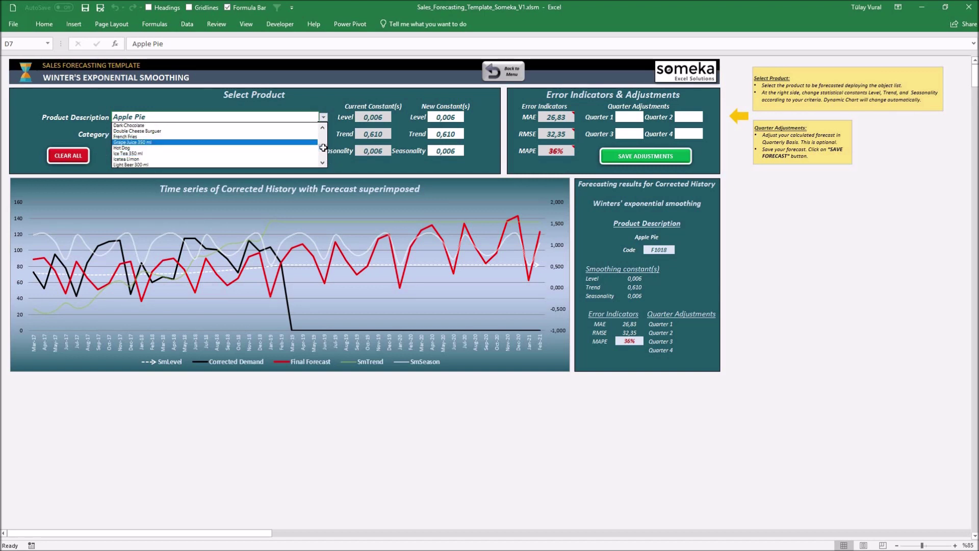
{"action": "left_click", "coordinate": [323, 154]}
{"action": "left_click", "coordinate": [323, 154]}
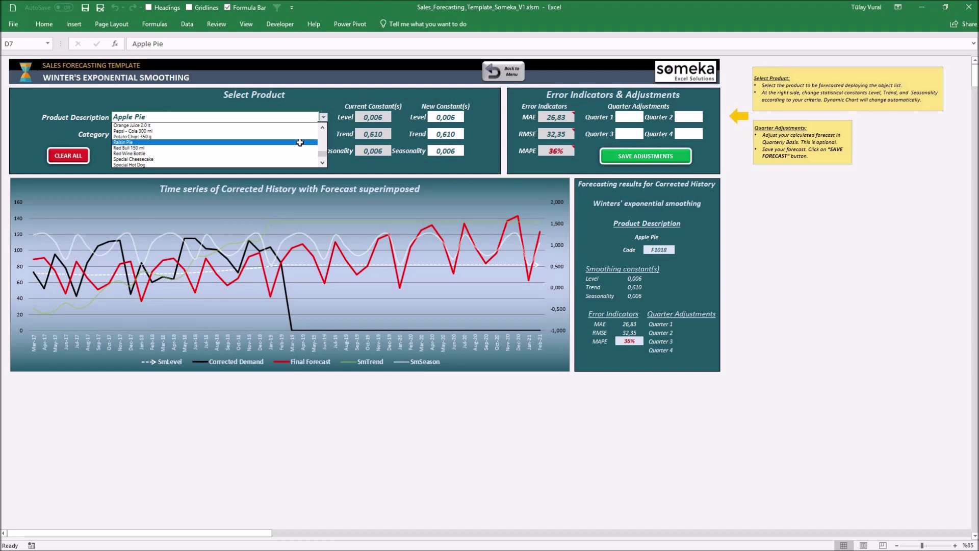
{"action": "left_click", "coordinate": [153, 143]}
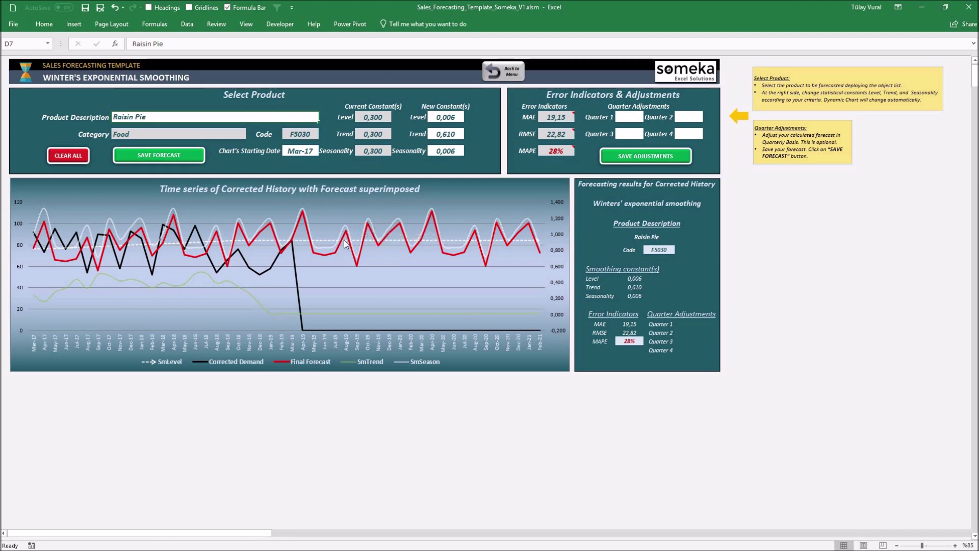
Set Raisin Pie's Level, Trend and Seasonality constants to 0,011, 0,616 and 0,299
{"action": "mouse_move", "coordinate": [338, 247]}
{"action": "left_click", "coordinate": [462, 120]}
{"action": "left_click", "coordinate": [469, 117]}
{"action": "left_click", "coordinate": [446, 128]}
{"action": "left_click", "coordinate": [446, 134]}
{"action": "left_click", "coordinate": [469, 135]}
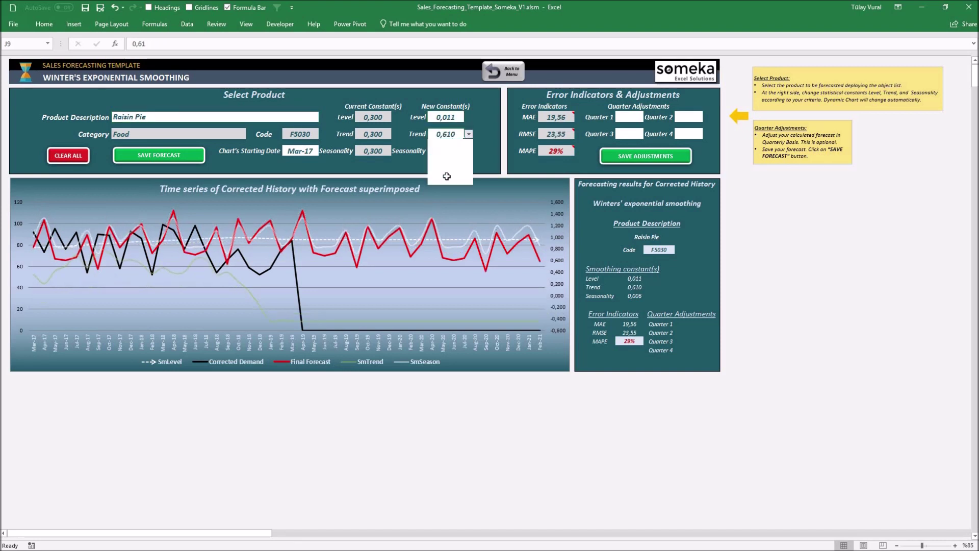
{"action": "left_click", "coordinate": [447, 175]}
{"action": "left_click", "coordinate": [446, 151]}
{"action": "left_click", "coordinate": [468, 151]}
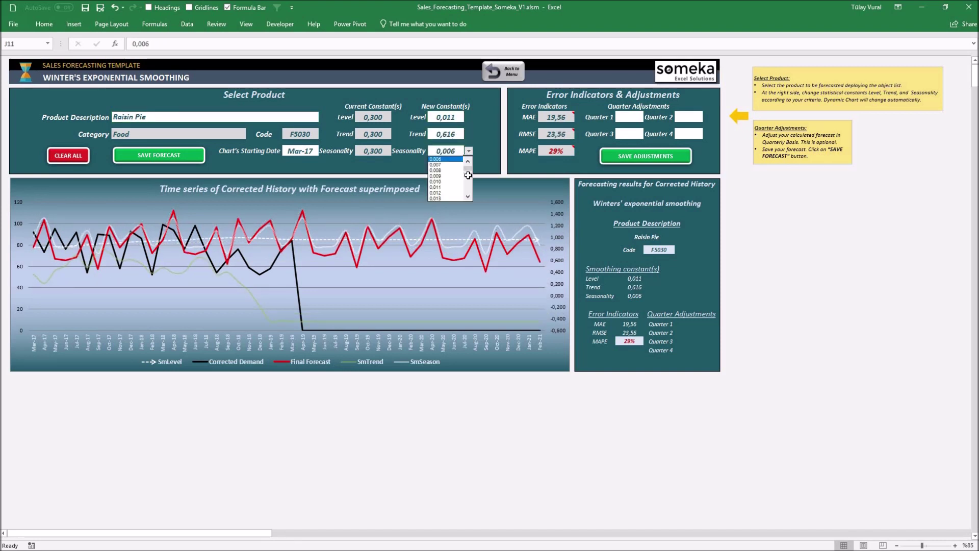
{"action": "left_click_drag", "start_coordinate": [467, 176], "coordinate": [452, 175]}
{"action": "left_click", "coordinate": [446, 175]}
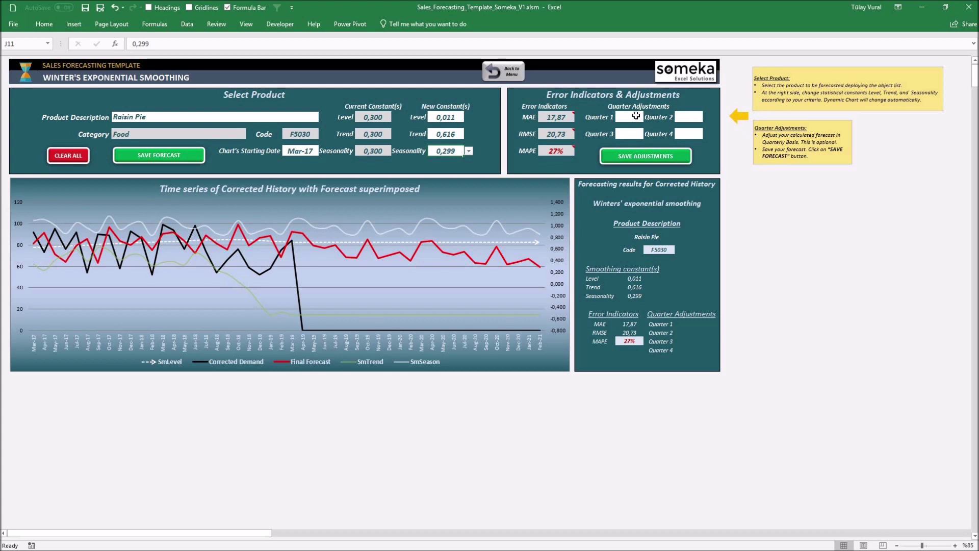
Set Quarter 1–4 adjustments to -25%, -30%, 10% and -25%, and save them
{"action": "left_click", "coordinate": [629, 118]}
{"action": "left_click", "coordinate": [648, 117]}
{"action": "left_click", "coordinate": [631, 149]}
{"action": "left_click", "coordinate": [630, 134]}
{"action": "left_click", "coordinate": [647, 134]}
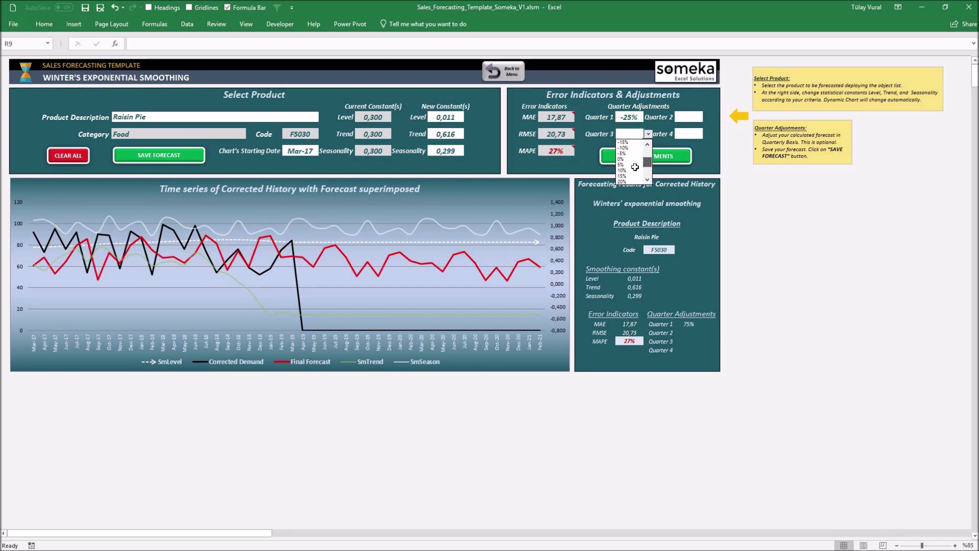
{"action": "left_click", "coordinate": [629, 170]}
{"action": "left_click", "coordinate": [689, 117]}
{"action": "left_click", "coordinate": [707, 116]}
{"action": "left_click", "coordinate": [688, 135]}
{"action": "left_click", "coordinate": [688, 134]}
{"action": "left_click", "coordinate": [708, 134]}
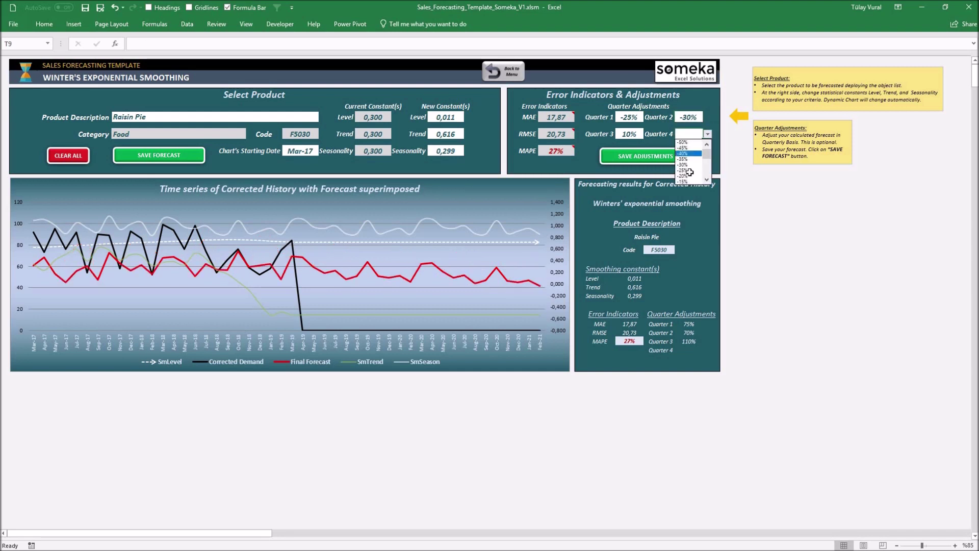
{"action": "left_click", "coordinate": [686, 153]}
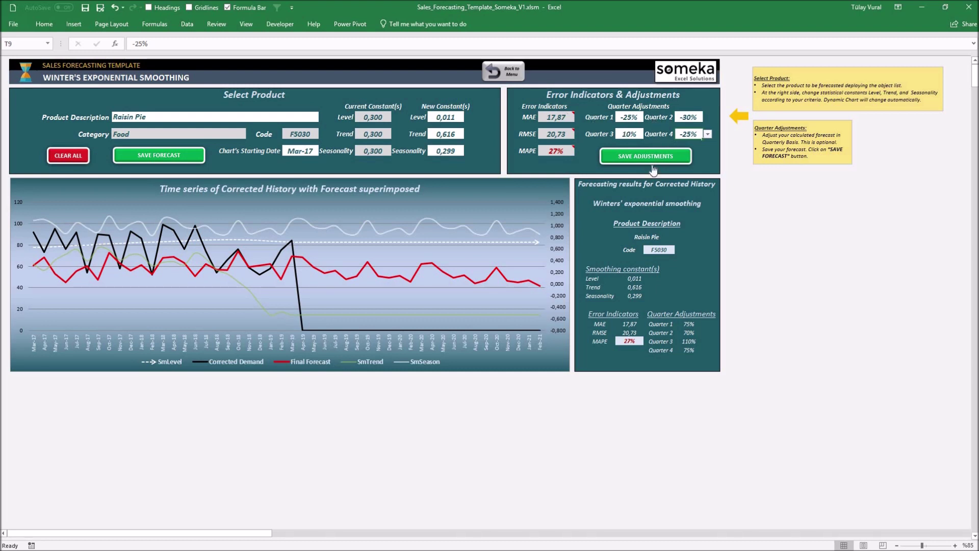
{"action": "left_click", "coordinate": [639, 156]}
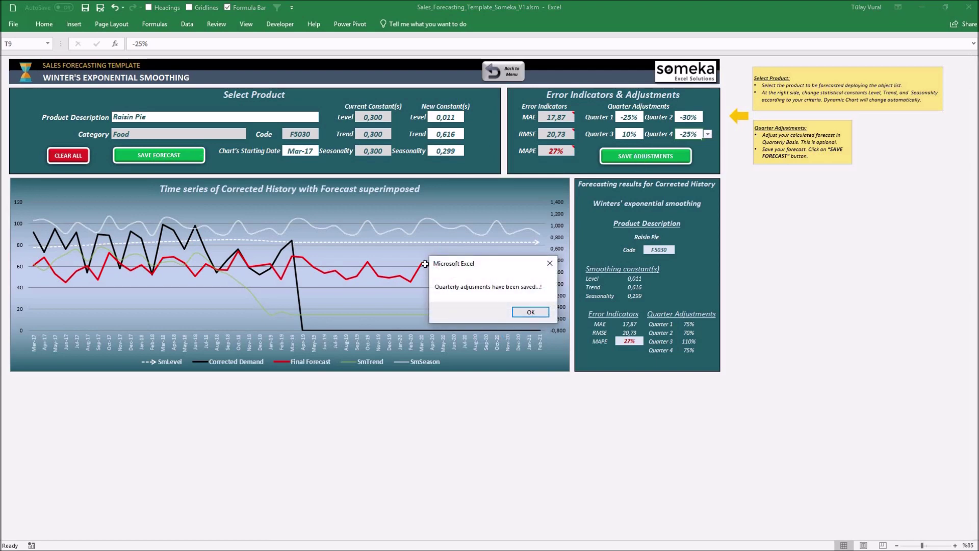
{"action": "left_click", "coordinate": [531, 312]}
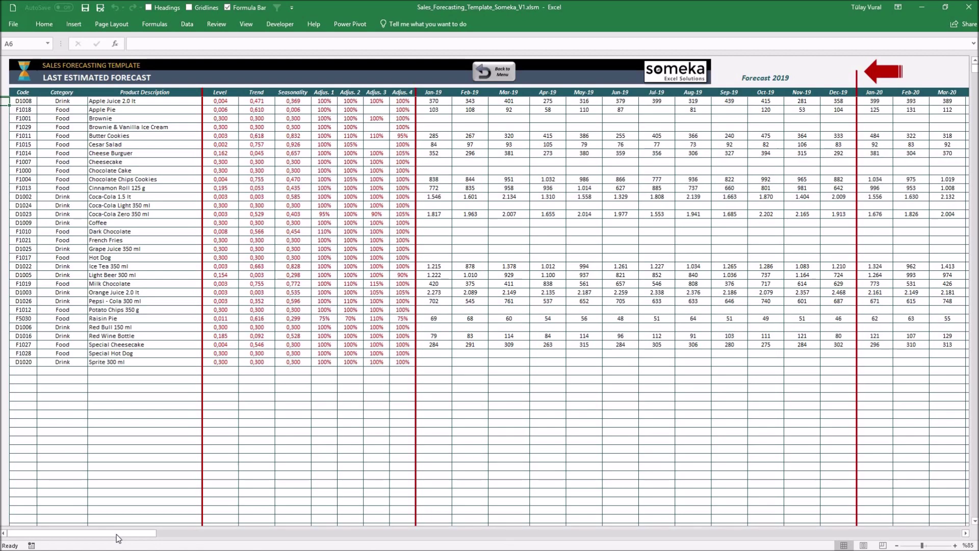
{"action": "left_click_drag", "start_coordinate": [103, 531], "coordinate": [36, 548]}
{"action": "left_click", "coordinate": [502, 76]}
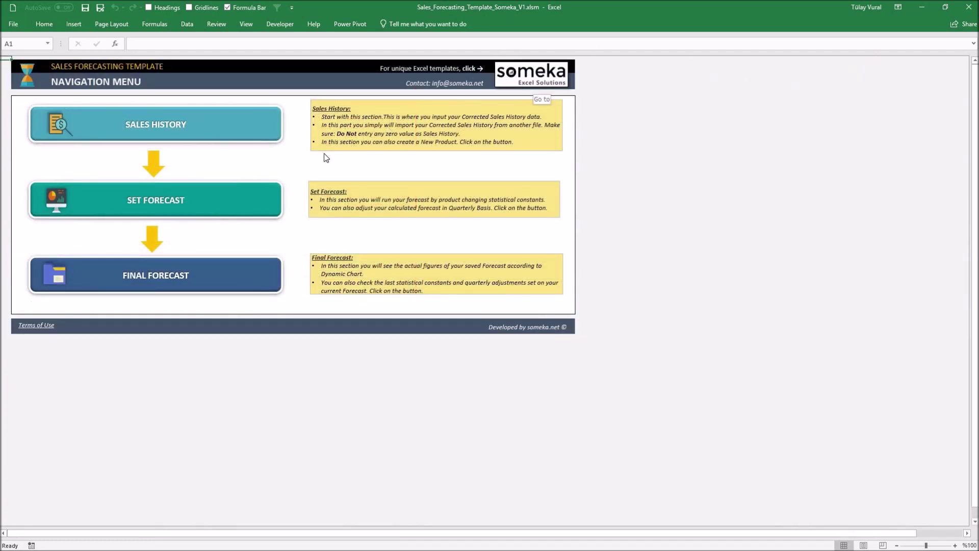
Revisit the forecast-setting and Sales History Data sheets, then go back to the navigation menu
{"action": "left_click", "coordinate": [207, 209]}
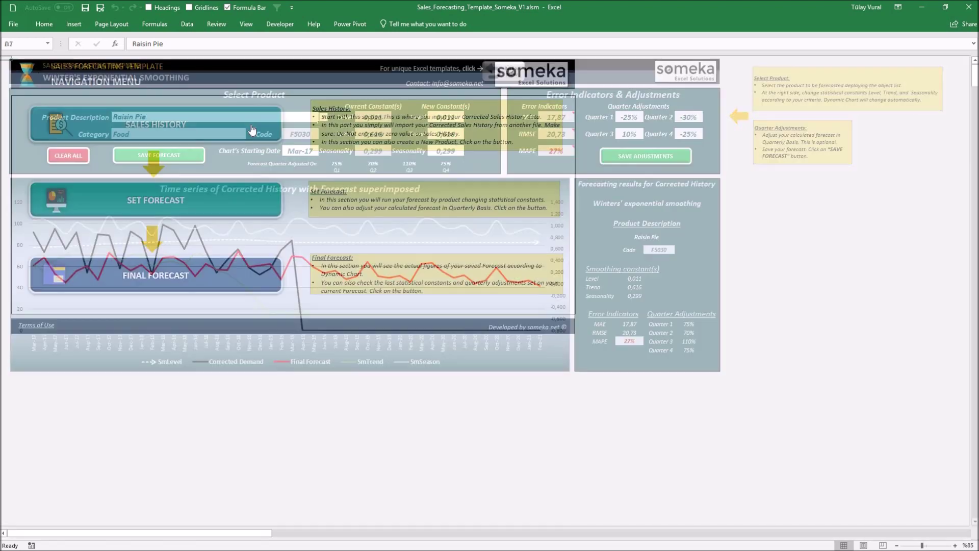
{"action": "left_click", "coordinate": [222, 131]}
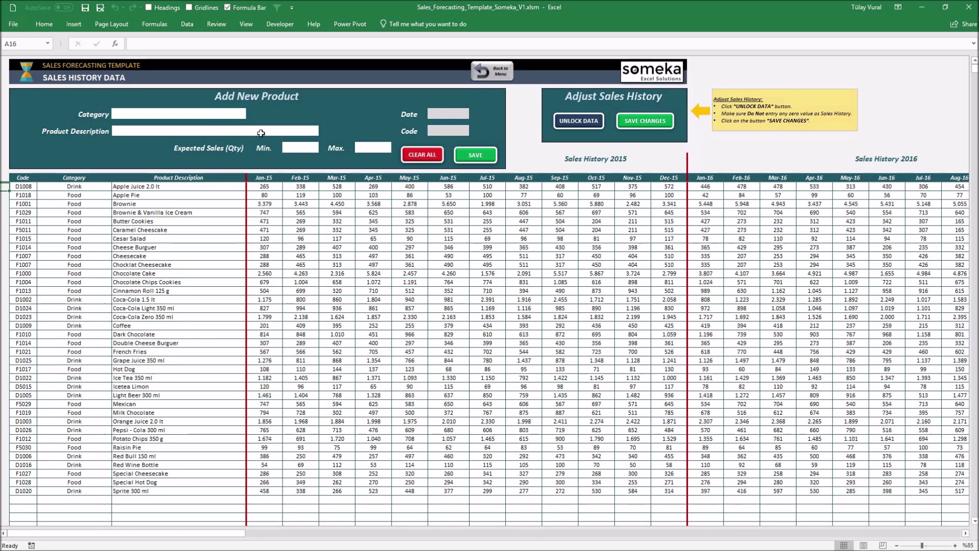
{"action": "left_click", "coordinate": [498, 73]}
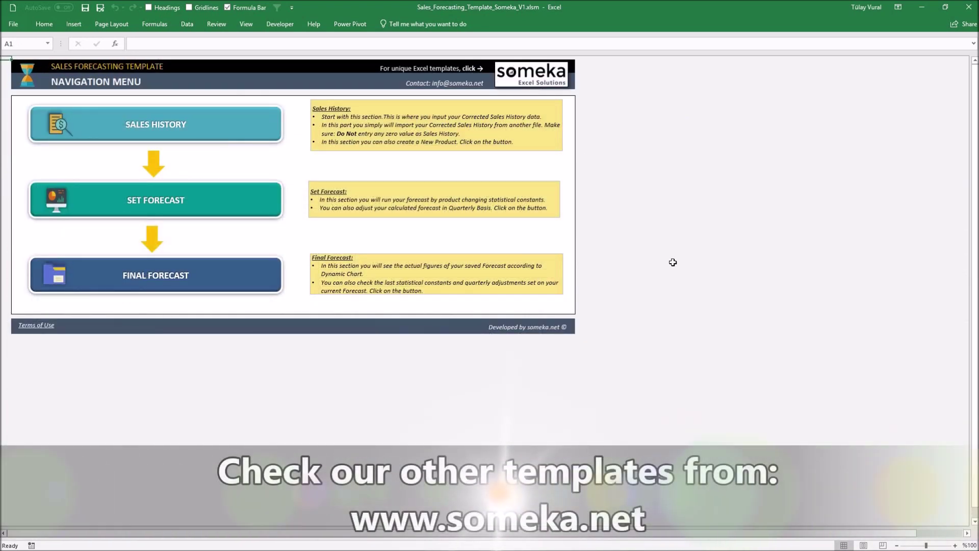